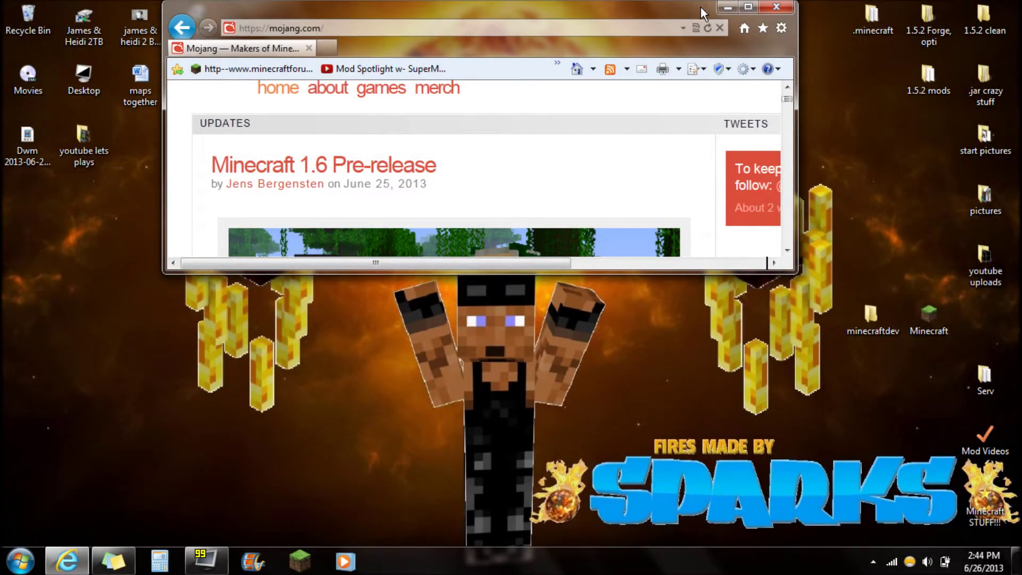
- Maximize the browser, highlight the 'requires a new launcher' note in the 1.6 post, then minimize it
left_click(748, 7)
scroll(344, 151, "down", 1)
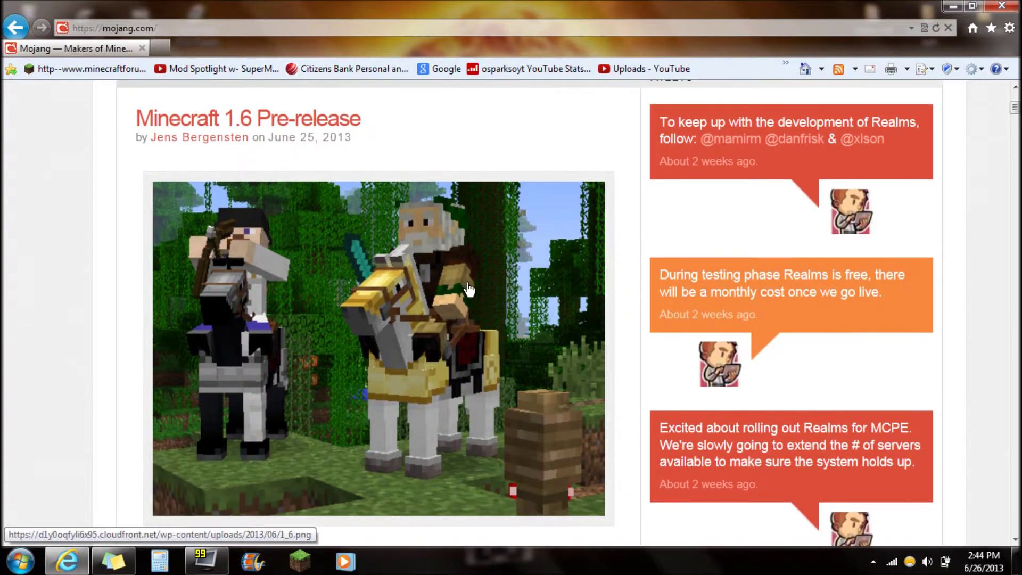
scroll(406, 287, "down", 3)
scroll(405, 288, "down", 2)
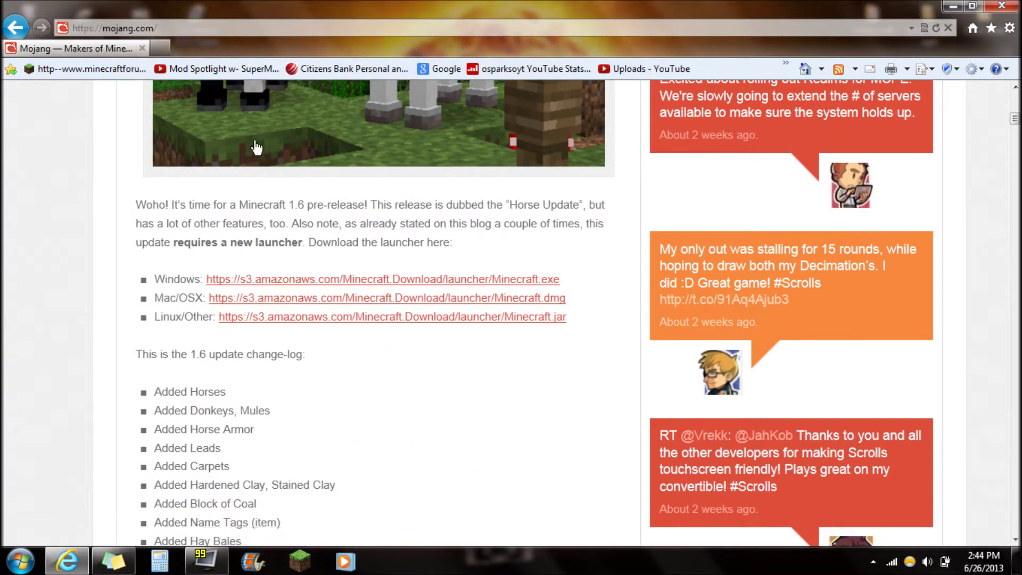
scroll(278, 335, "up", 3)
scroll(279, 335, "up", 3)
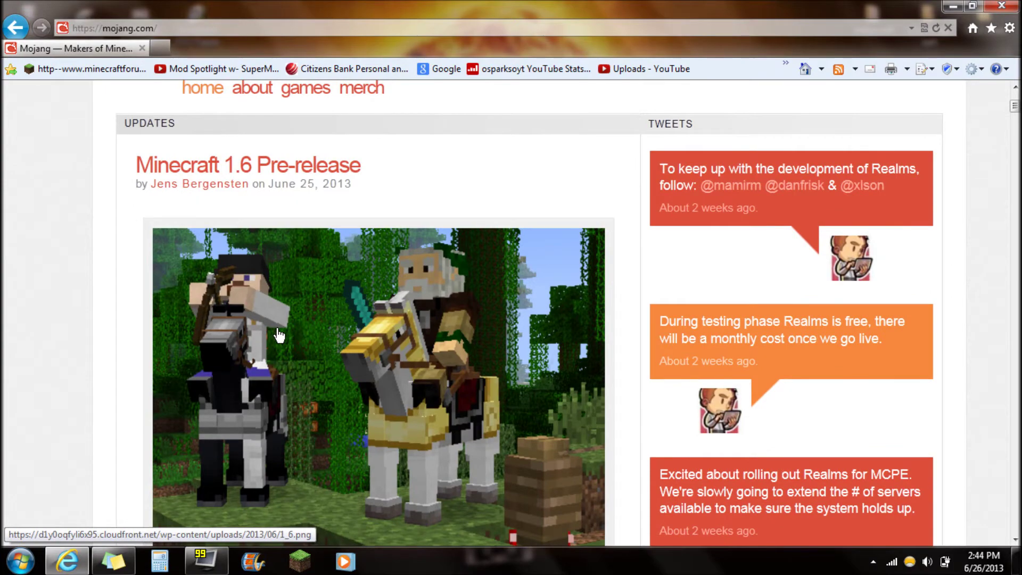
scroll(232, 191, "down", 2)
scroll(329, 290, "down", 3)
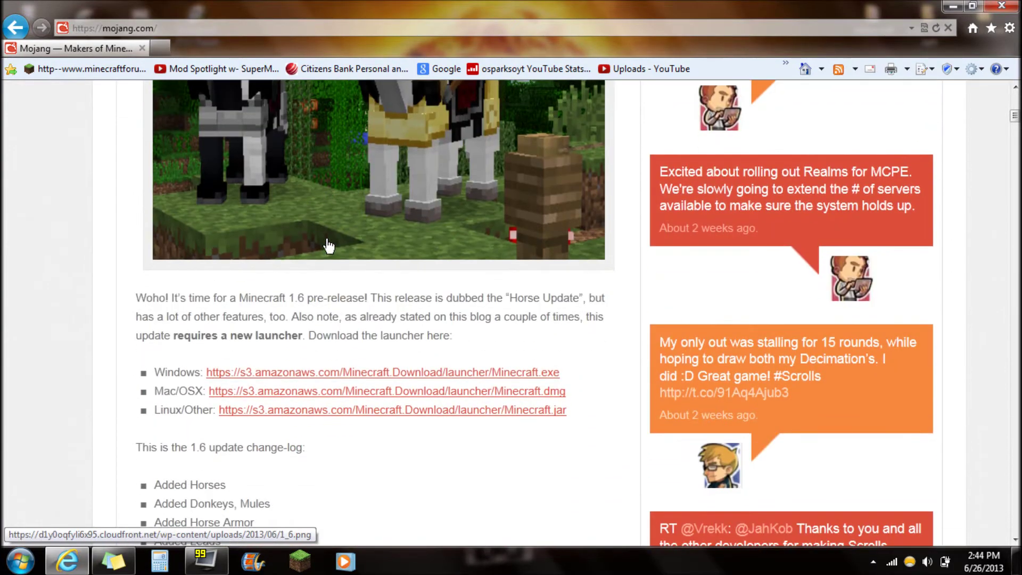
scroll(335, 351, "down", 1)
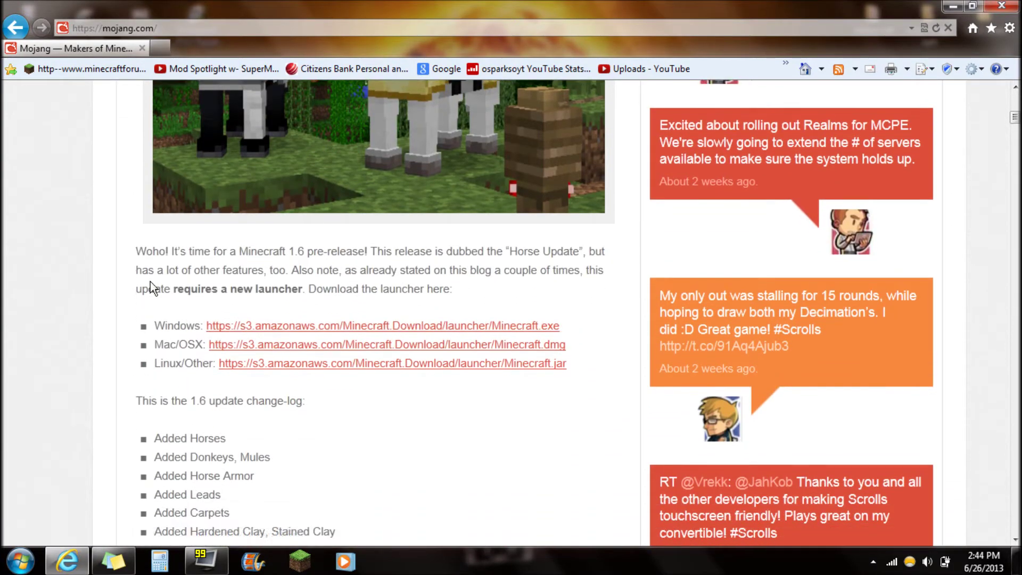
left_click_drag(604, 270, 317, 272)
left_click(302, 246)
left_click_drag(177, 288, 312, 307)
left_click(315, 310)
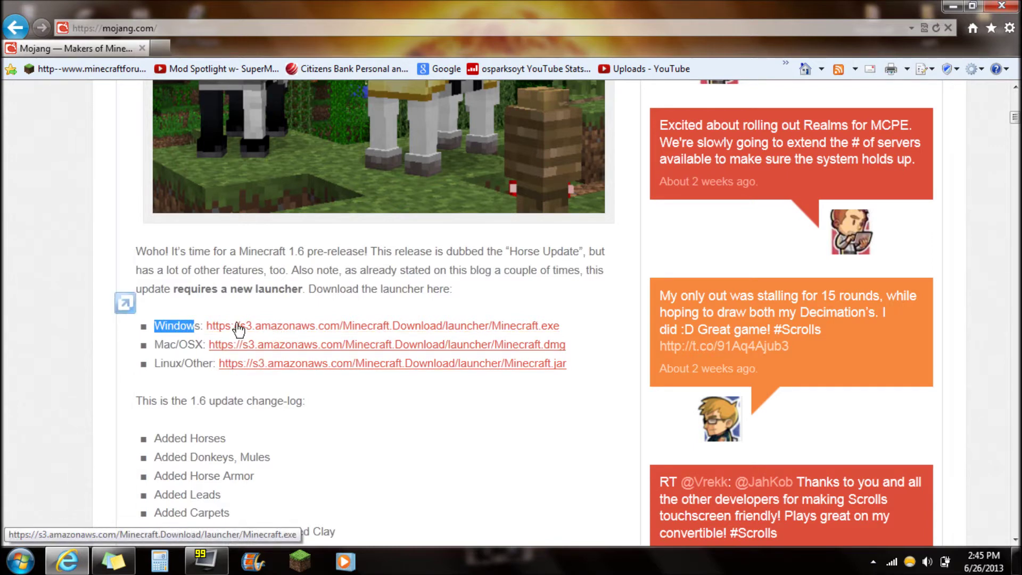
left_click(951, 7)
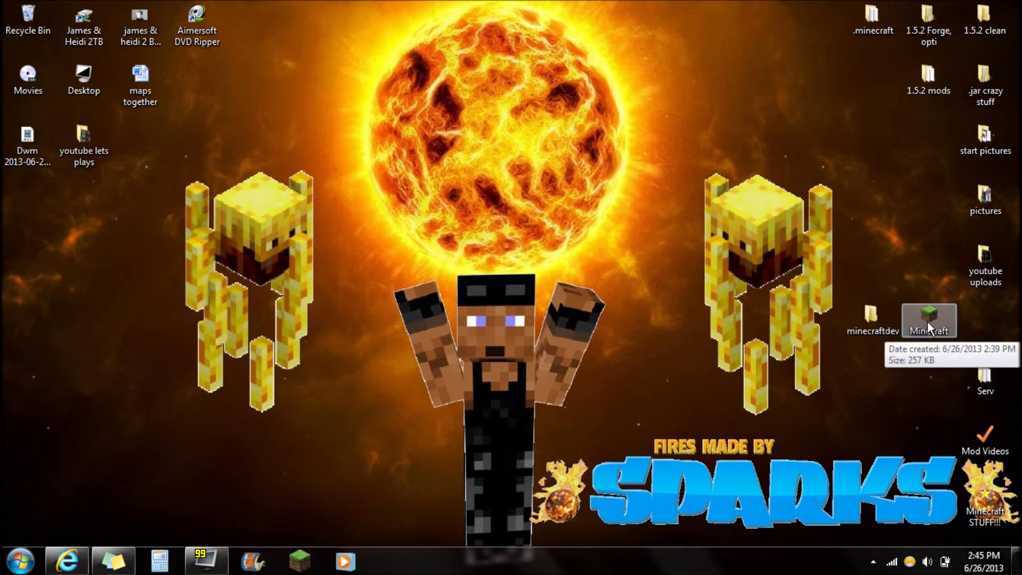
- Open the desktop's minecraftdev folder to check it, then close it again
mouse_move(932, 382)
left_mouse_down()
mouse_move(924, 286)
mouse_move(943, 381)
left_mouse_up()
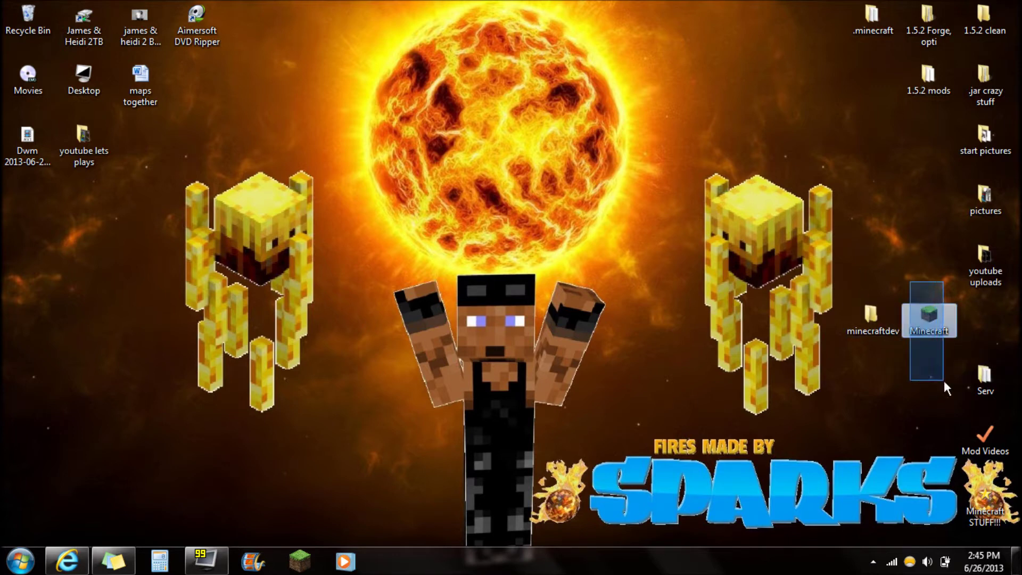
double_click(870, 322)
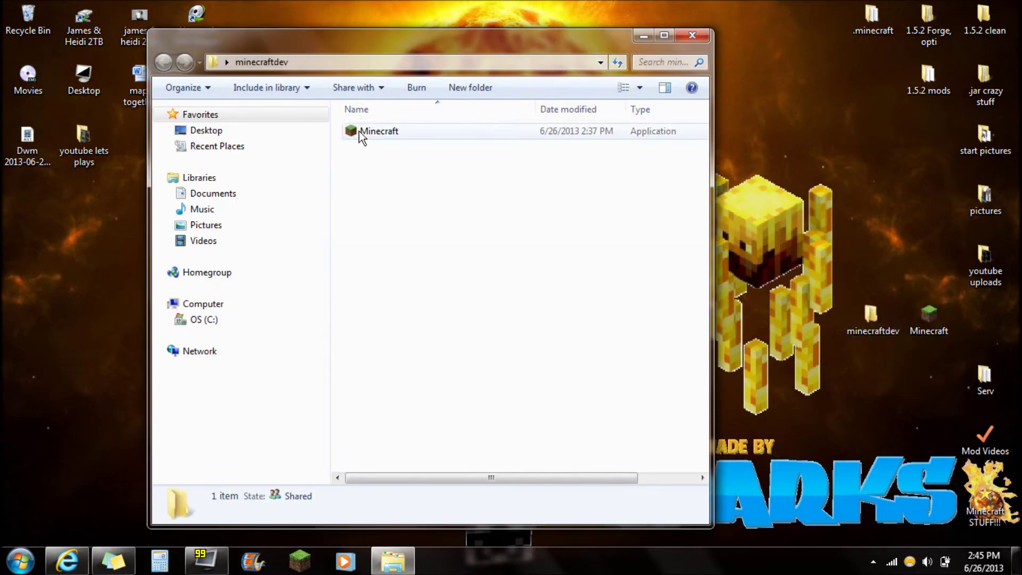
left_click(689, 35)
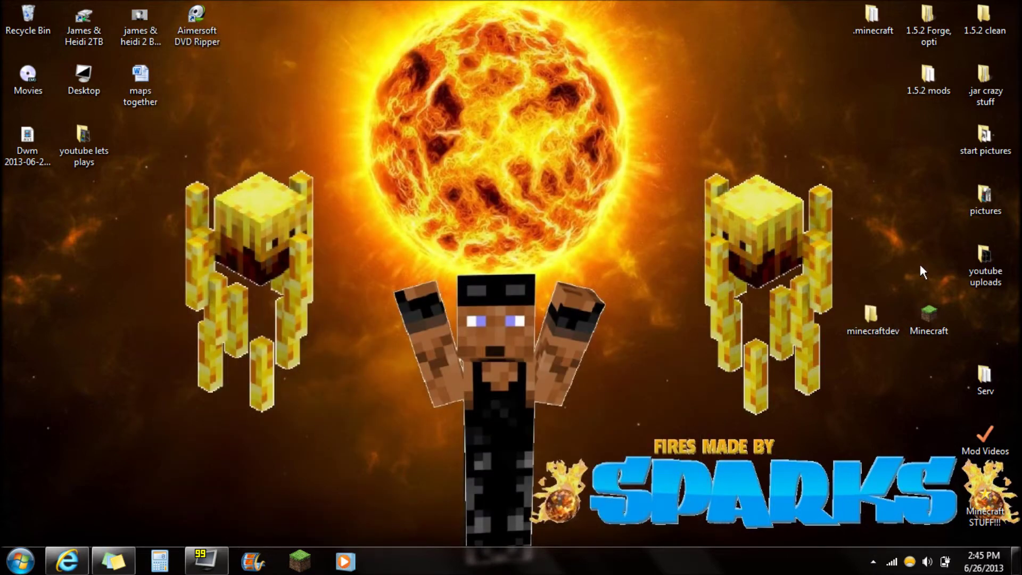
- Move the Minecraft desktop icon into the right-hand column and reopen the minecraftdev folder
left_click(935, 315)
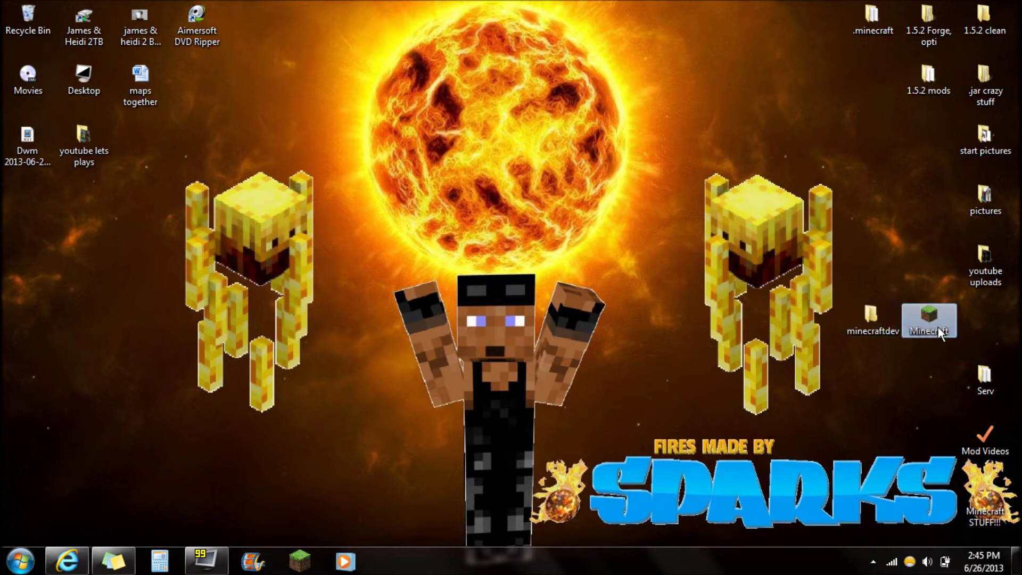
left_click_drag(930, 323, 991, 311)
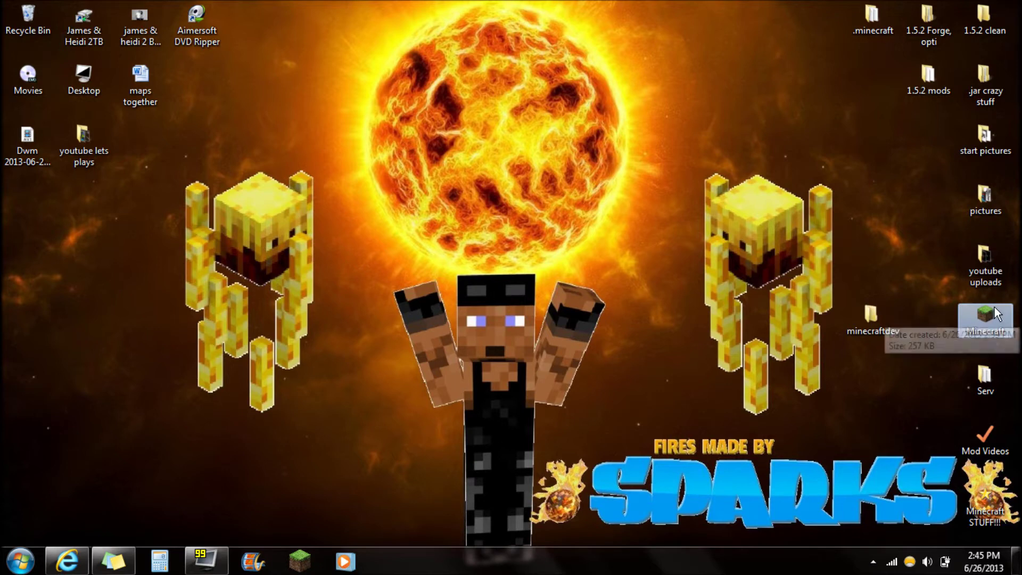
left_click(862, 329)
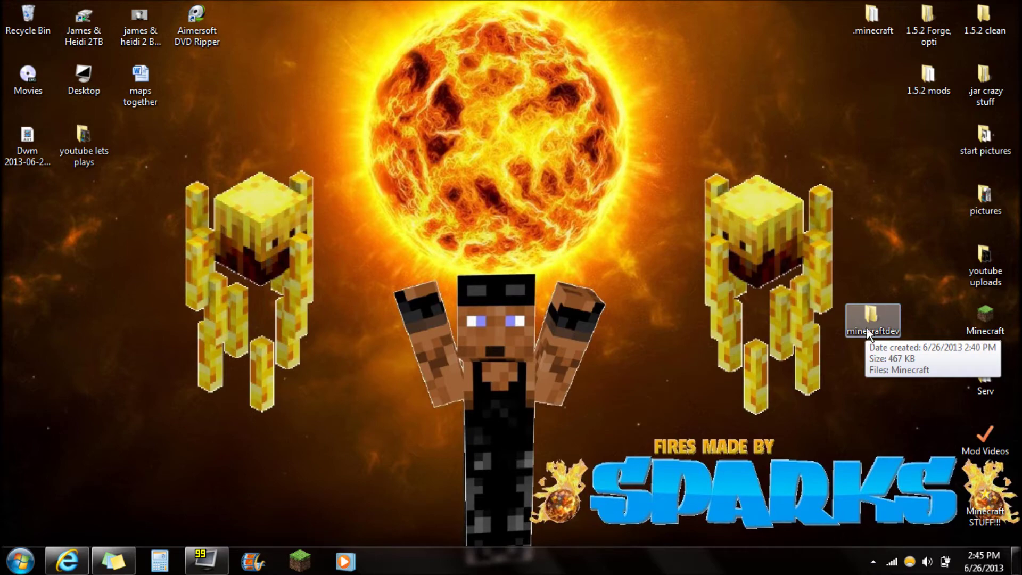
double_click(863, 324)
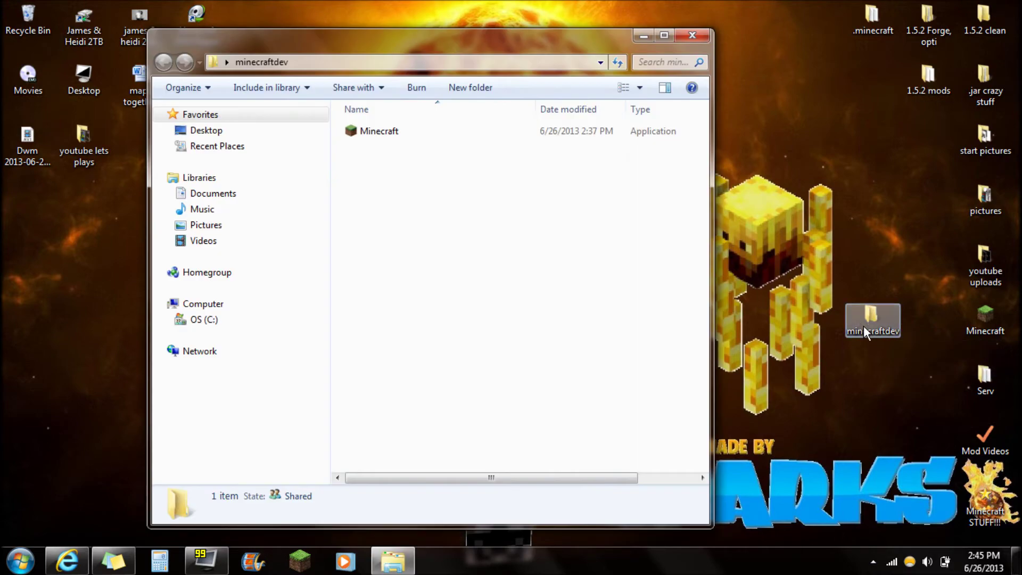
left_click(68, 561)
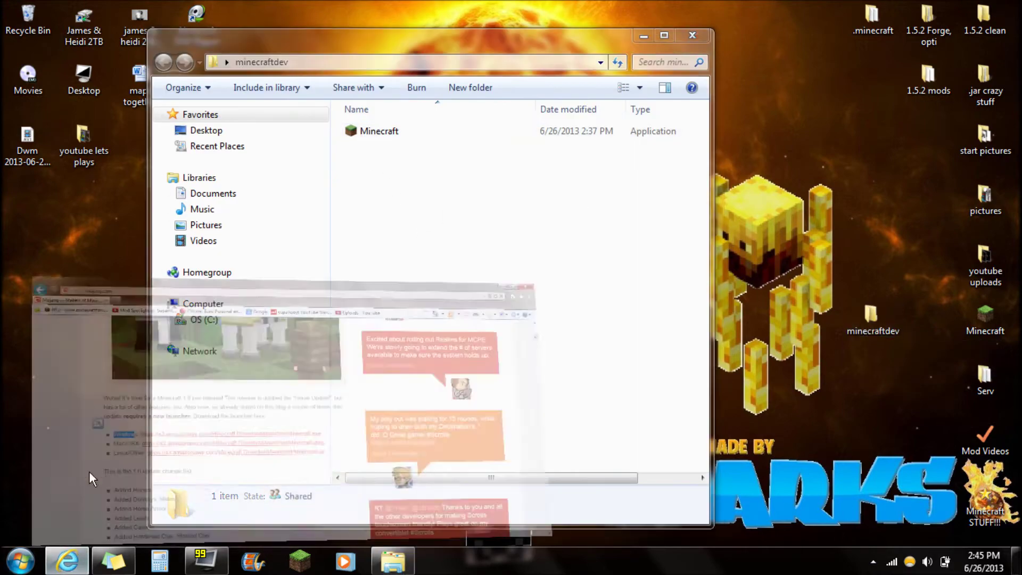
- Save the Windows launcher Minecraft.exe into Desktop\minecraftdev using Save as
left_click(321, 325)
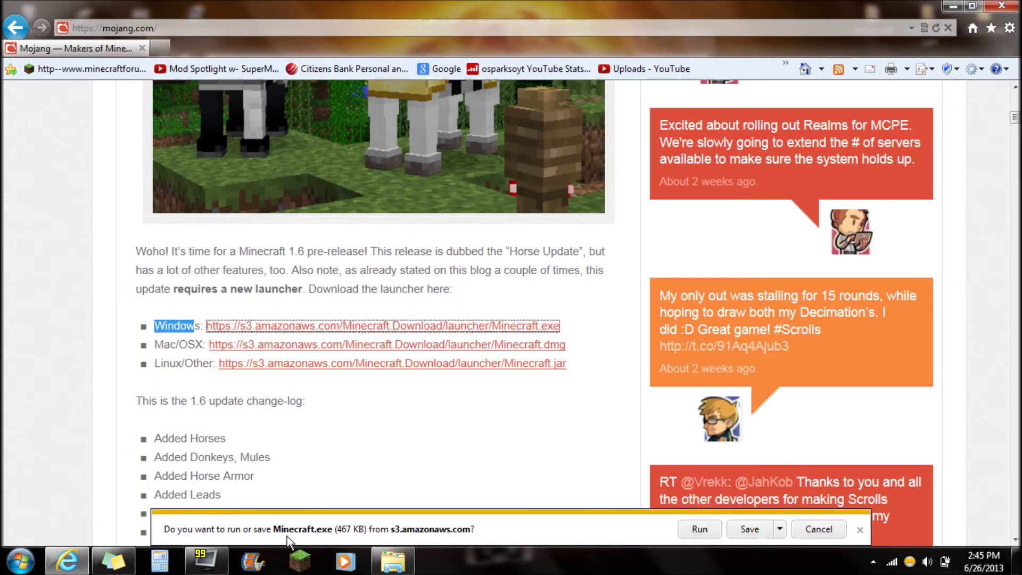
left_click(779, 531)
left_click(821, 514)
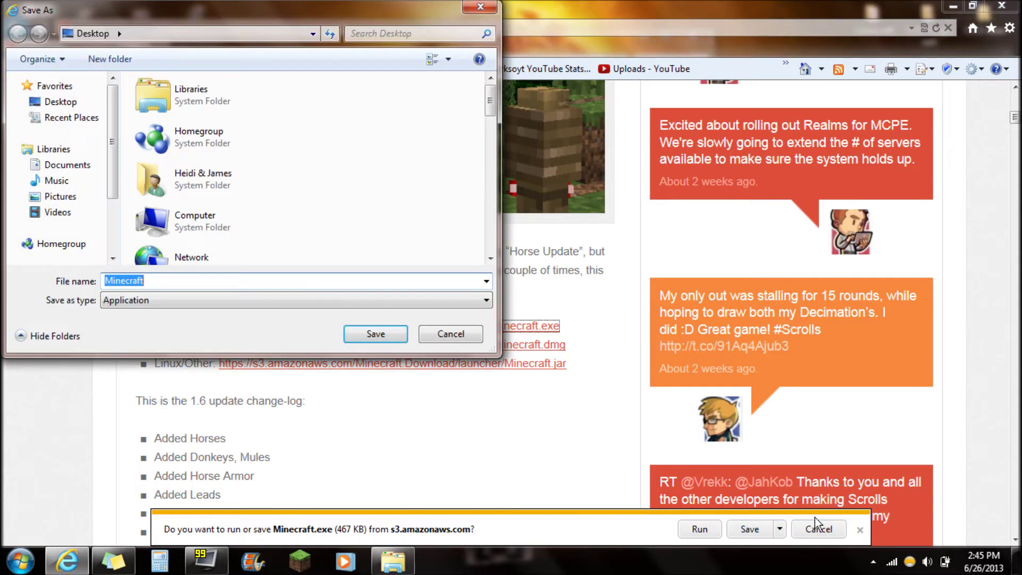
left_click(64, 101)
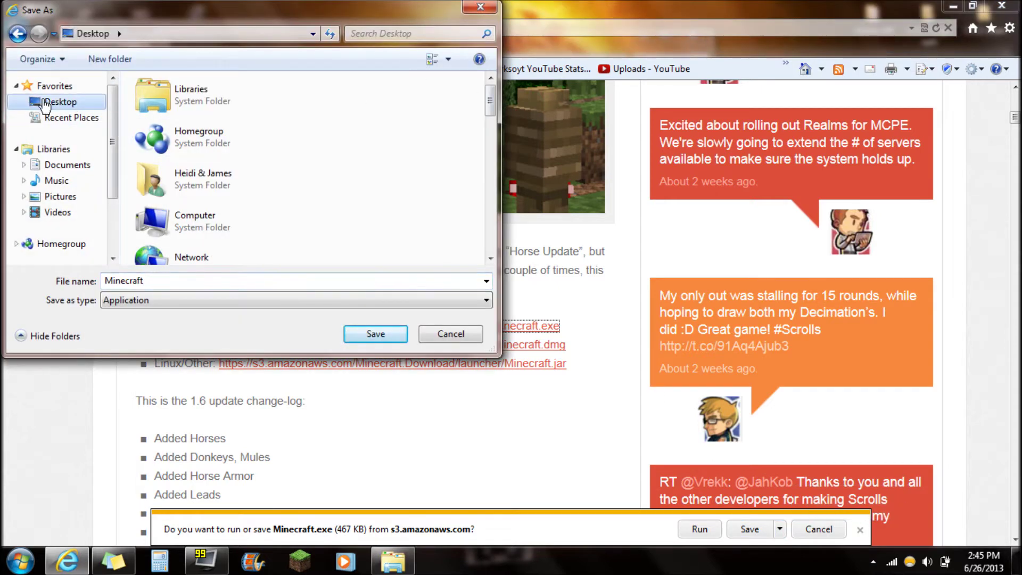
left_click_drag(494, 102, 496, 252)
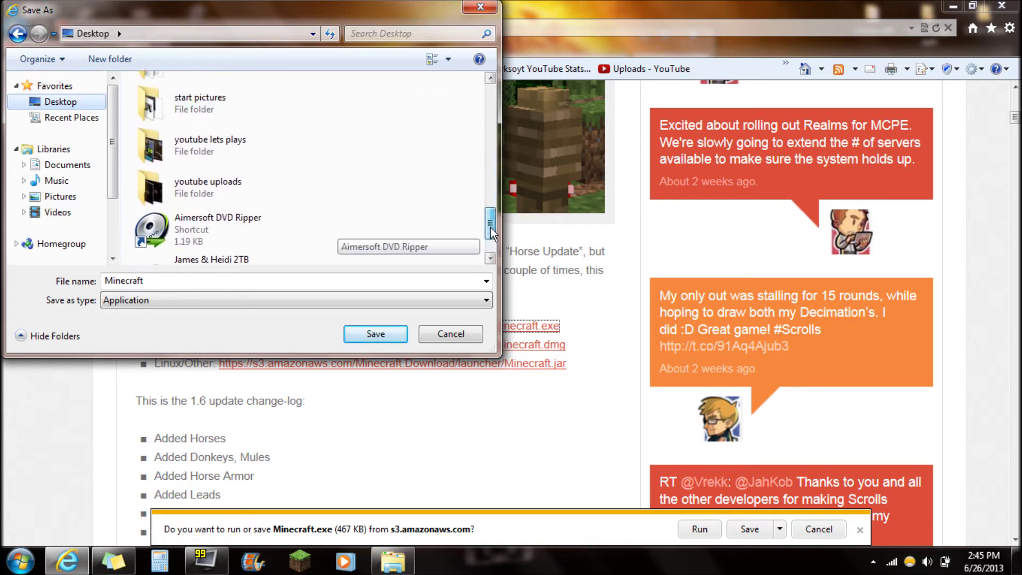
left_click_drag(496, 247, 493, 169)
left_click(182, 186)
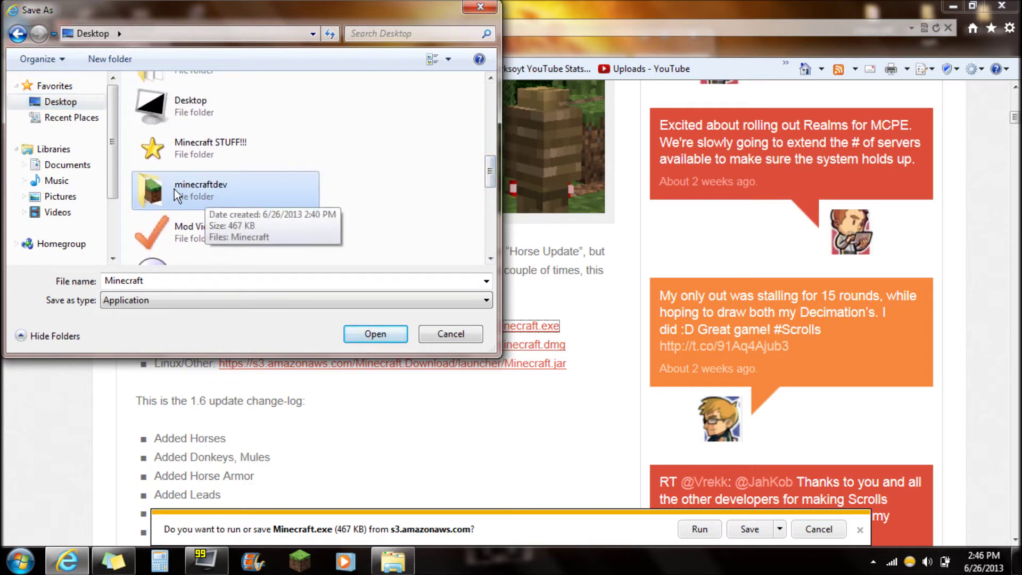
left_click(369, 337)
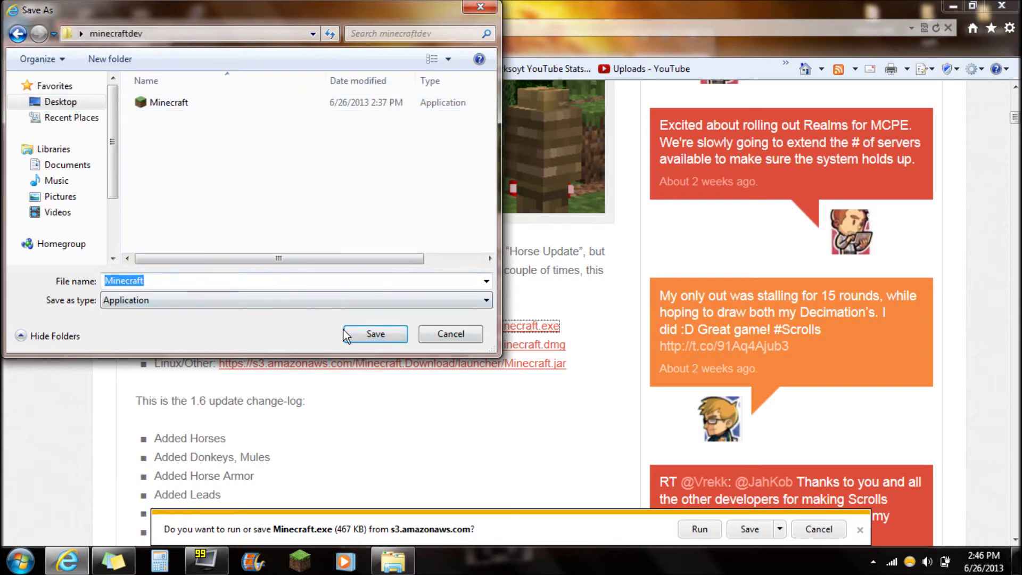
left_click(450, 334)
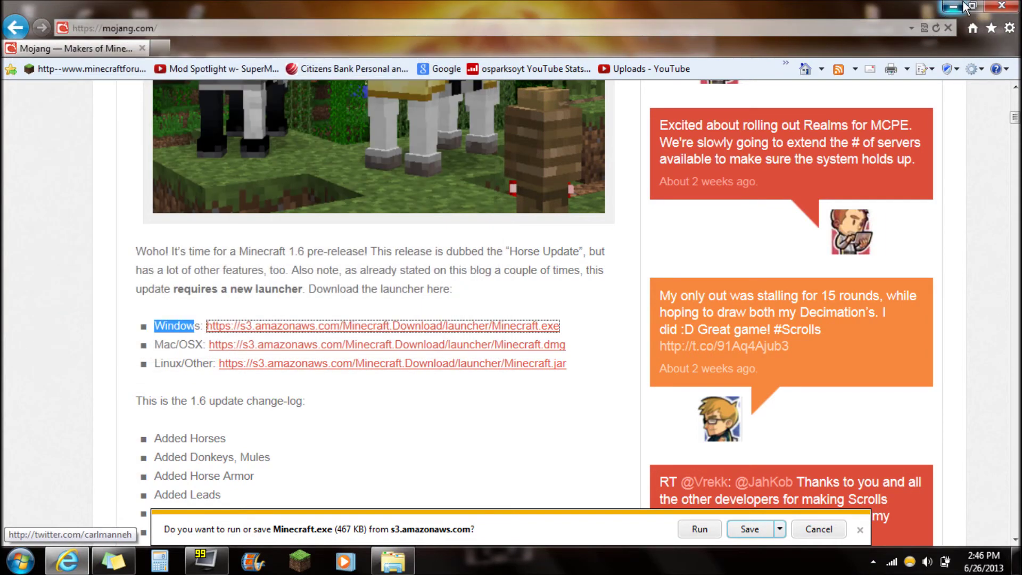
left_click(953, 6)
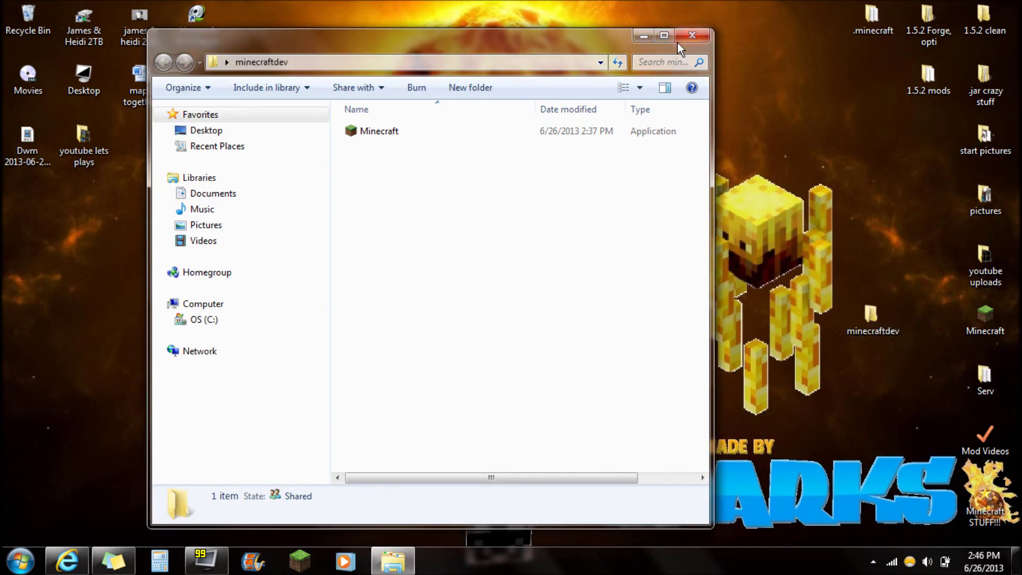
- Run the new Minecraft launcher from minecraftdev, allowing it past the Security Warning
left_click_drag(571, 46, 630, 38)
double_click(452, 128)
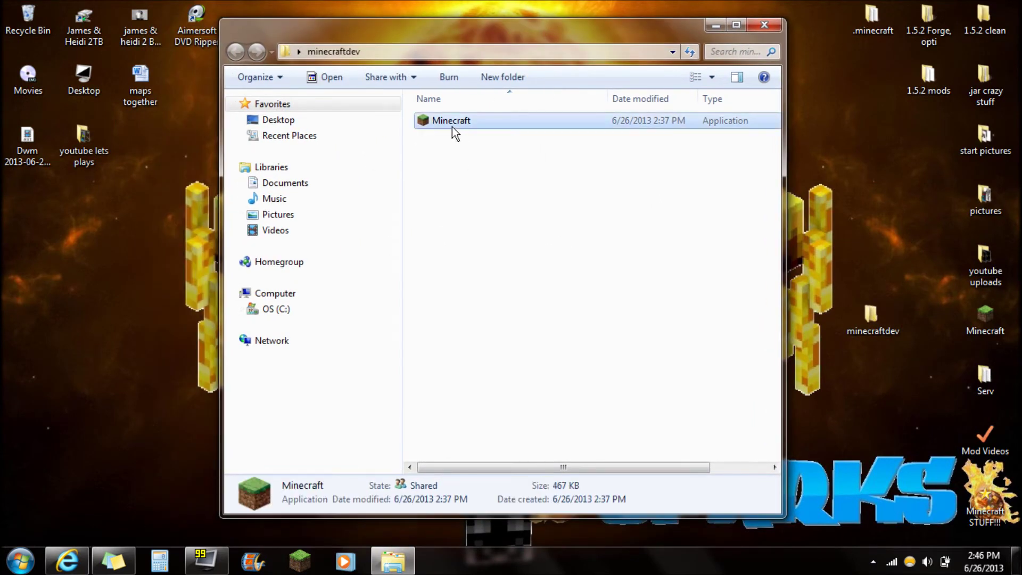
left_click(559, 294)
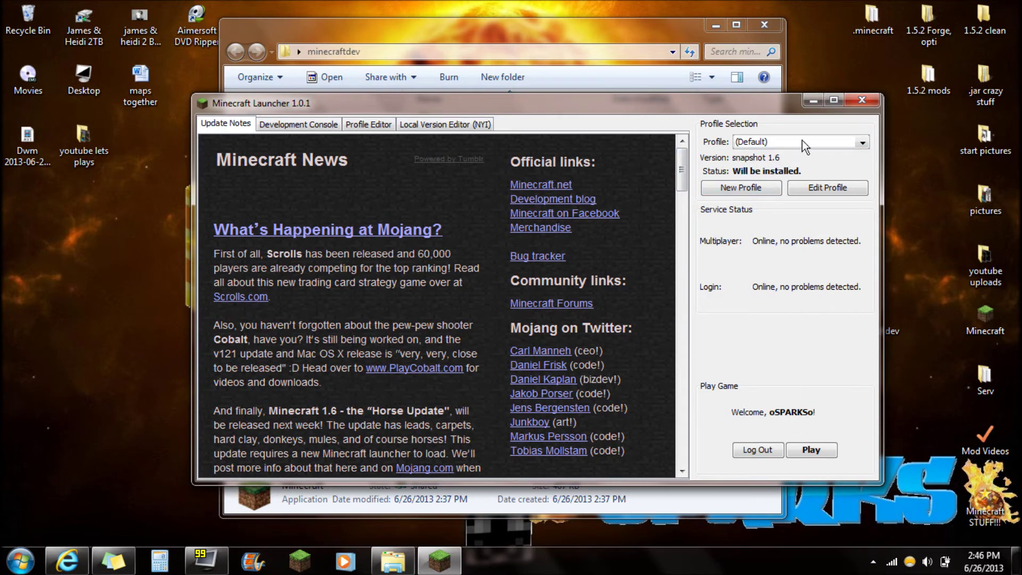
left_click(811, 451)
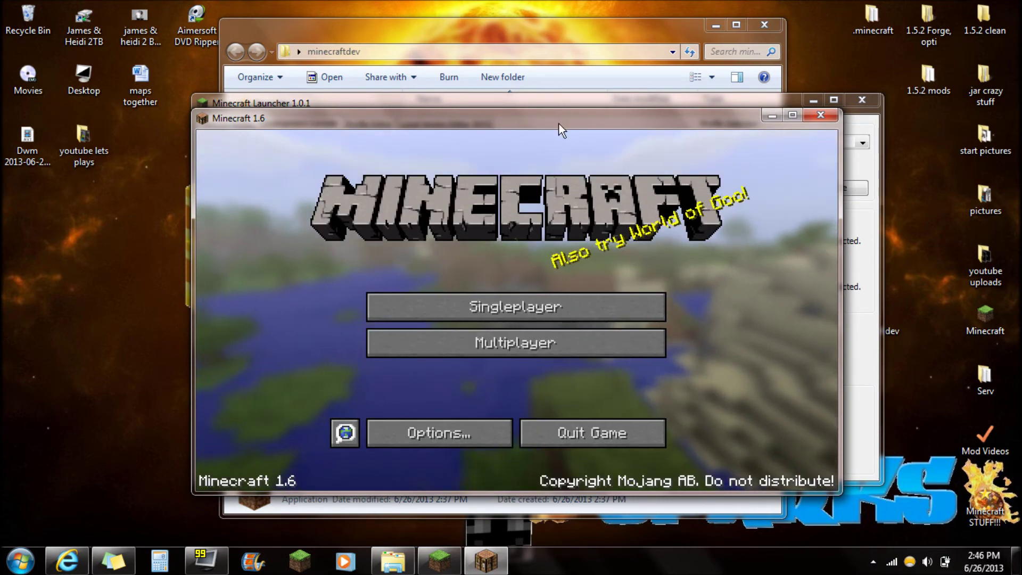
- Move the Minecraft 1.6 window to the top-left and launch regular Minecraft from the desktop
left_click_drag(559, 120, 394, 12)
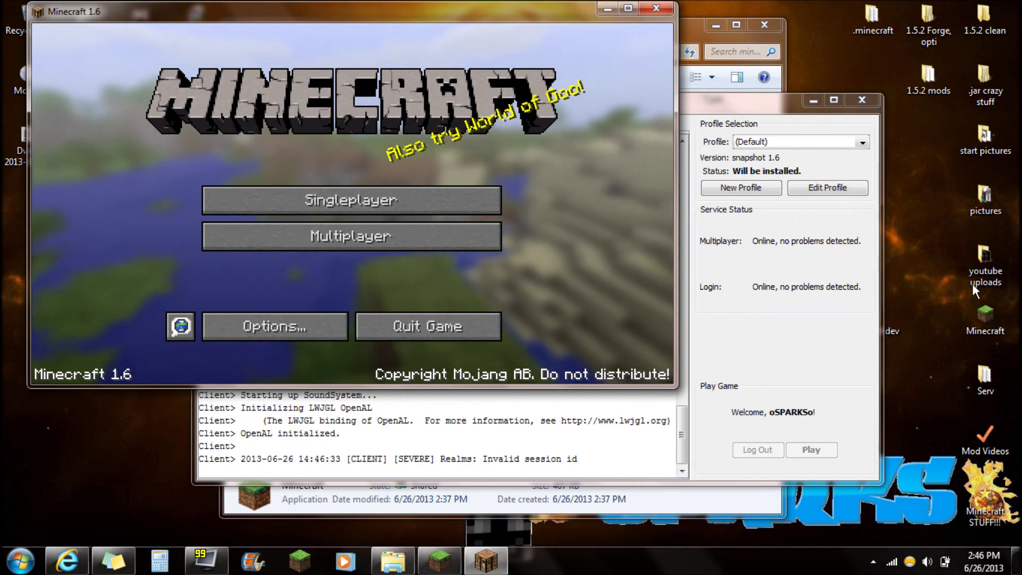
double_click(985, 320)
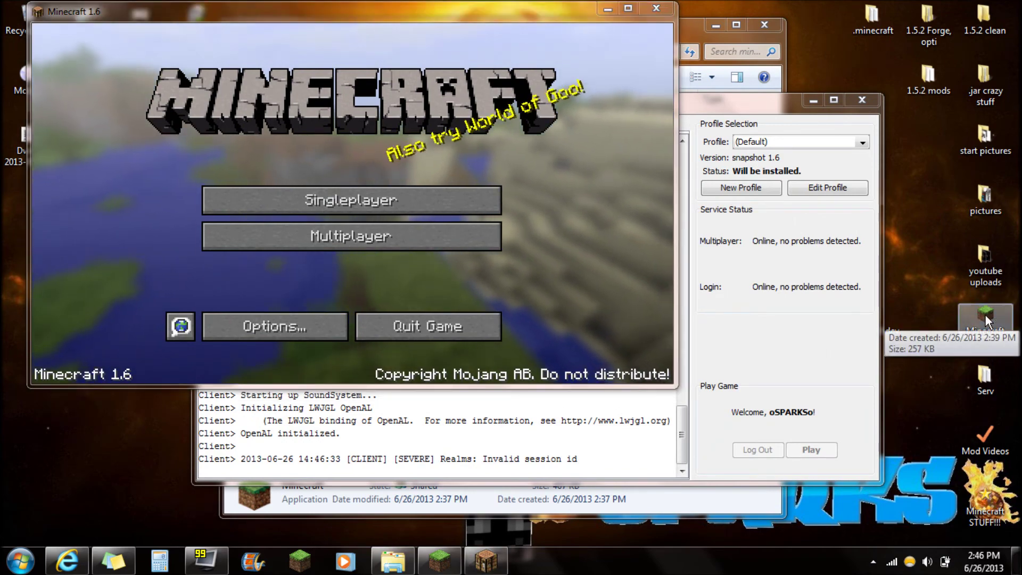
- Log in to regular Minecraft, reposition the 1.5.2 window, then close it
left_click(796, 426)
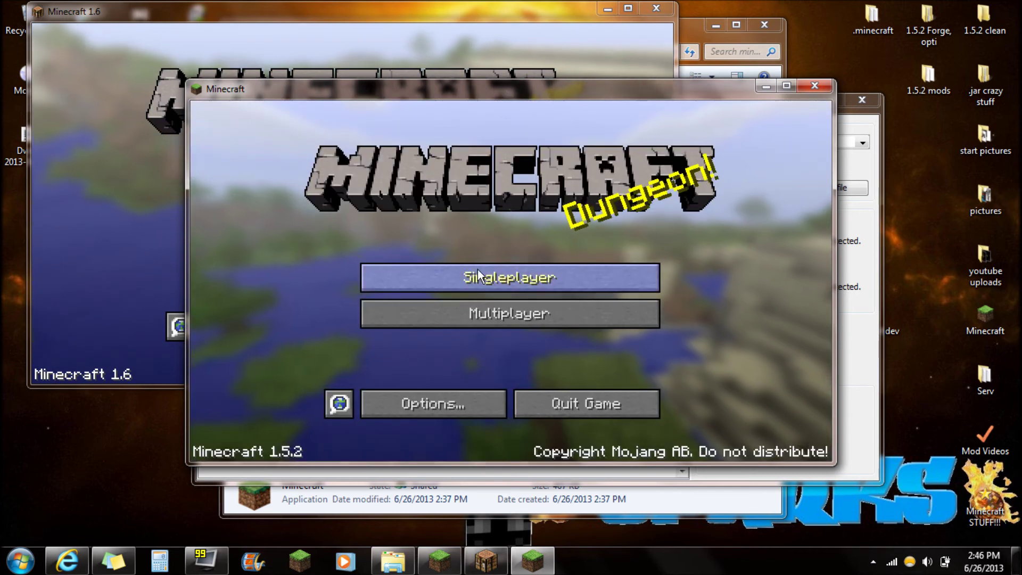
left_click_drag(322, 80, 301, 41)
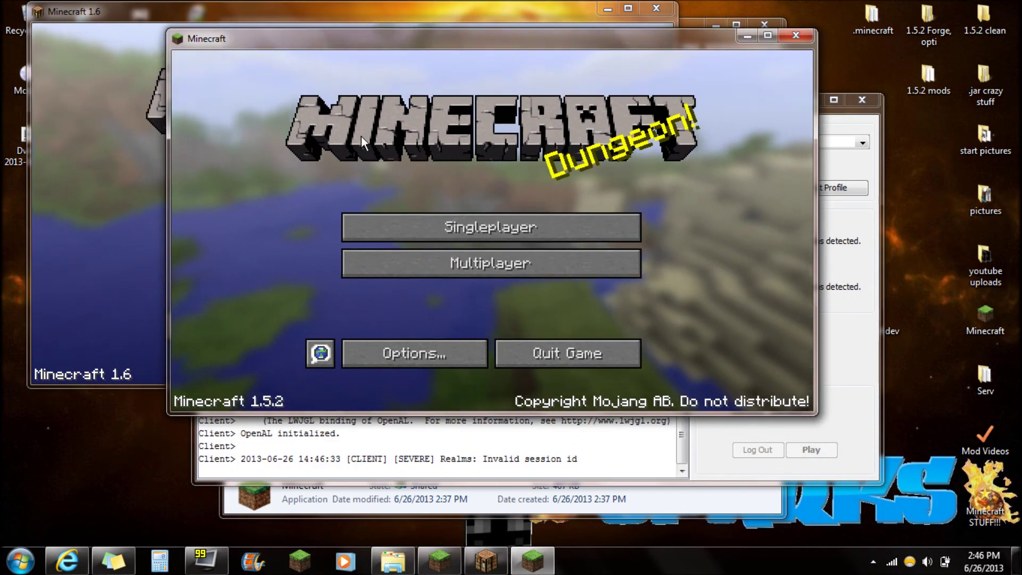
left_click_drag(332, 46, 393, 53)
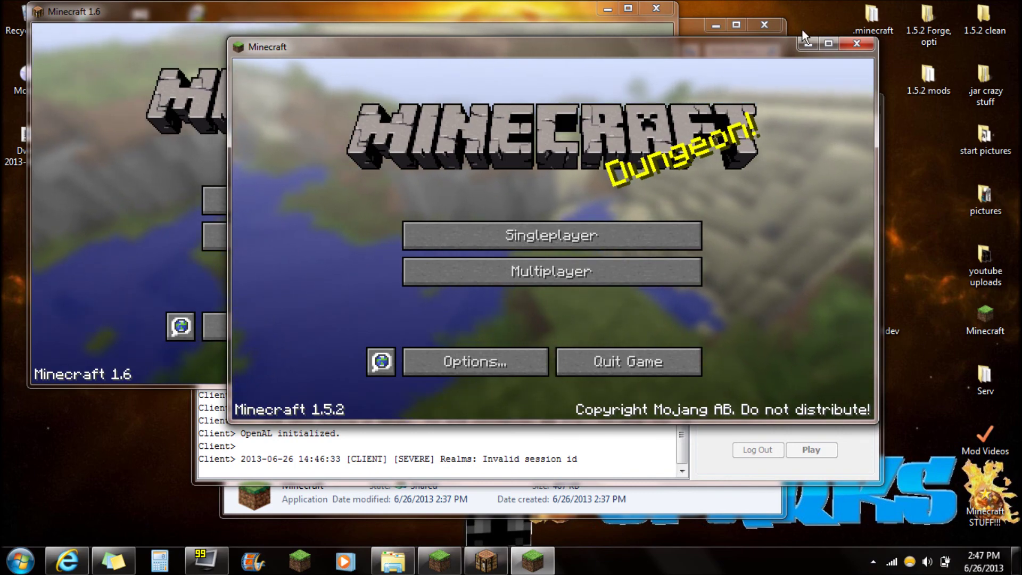
left_click(843, 50)
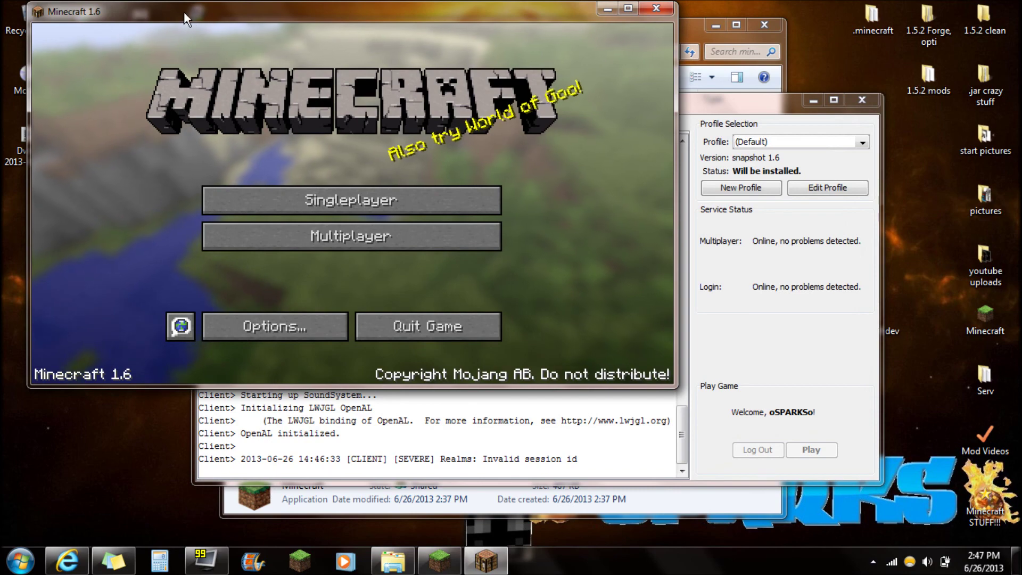
- Center the Minecraft 1.6 window and open then cancel Singleplayer world selection
left_click_drag(183, 12, 297, 47)
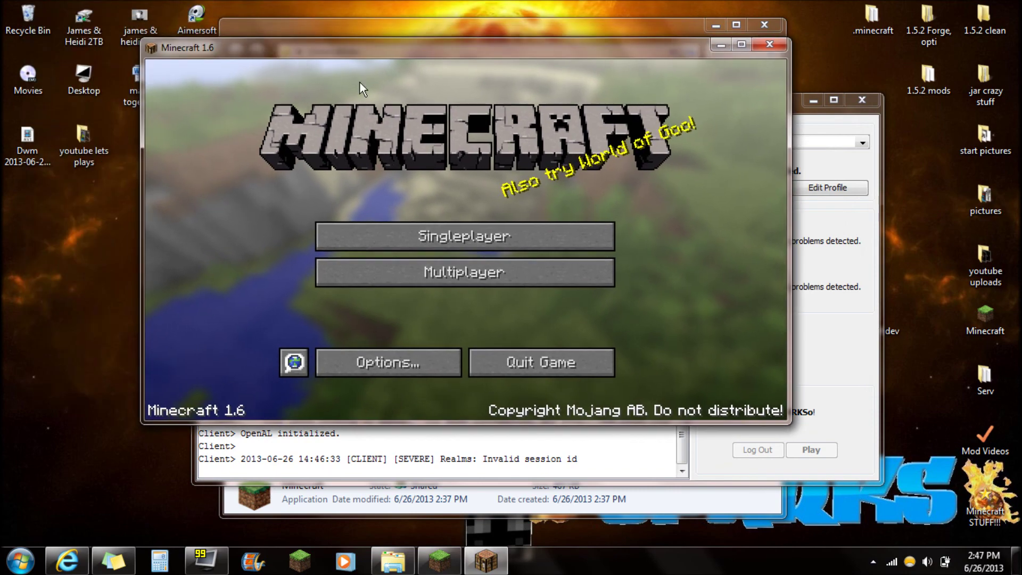
left_click(468, 240)
left_click(630, 391)
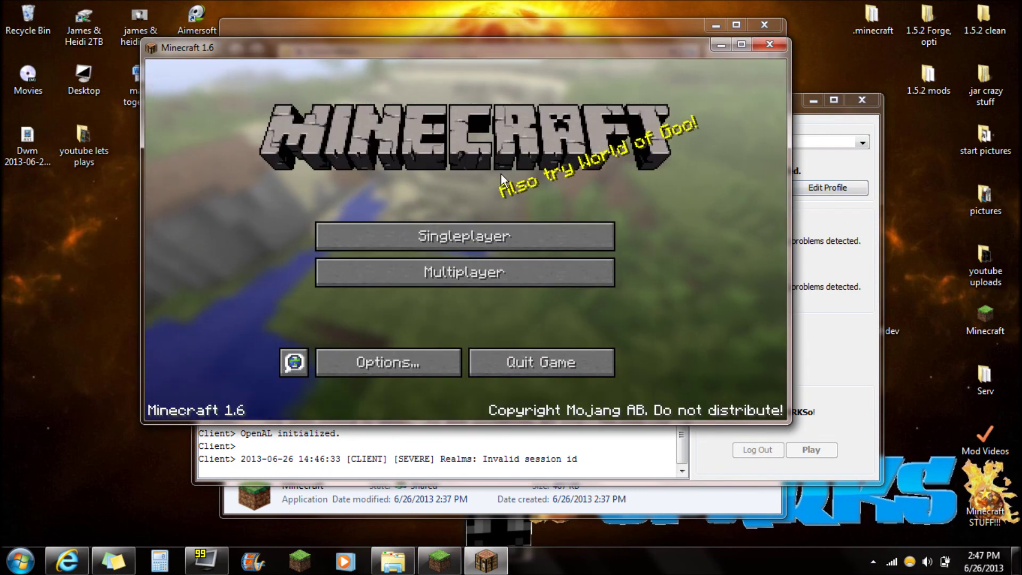